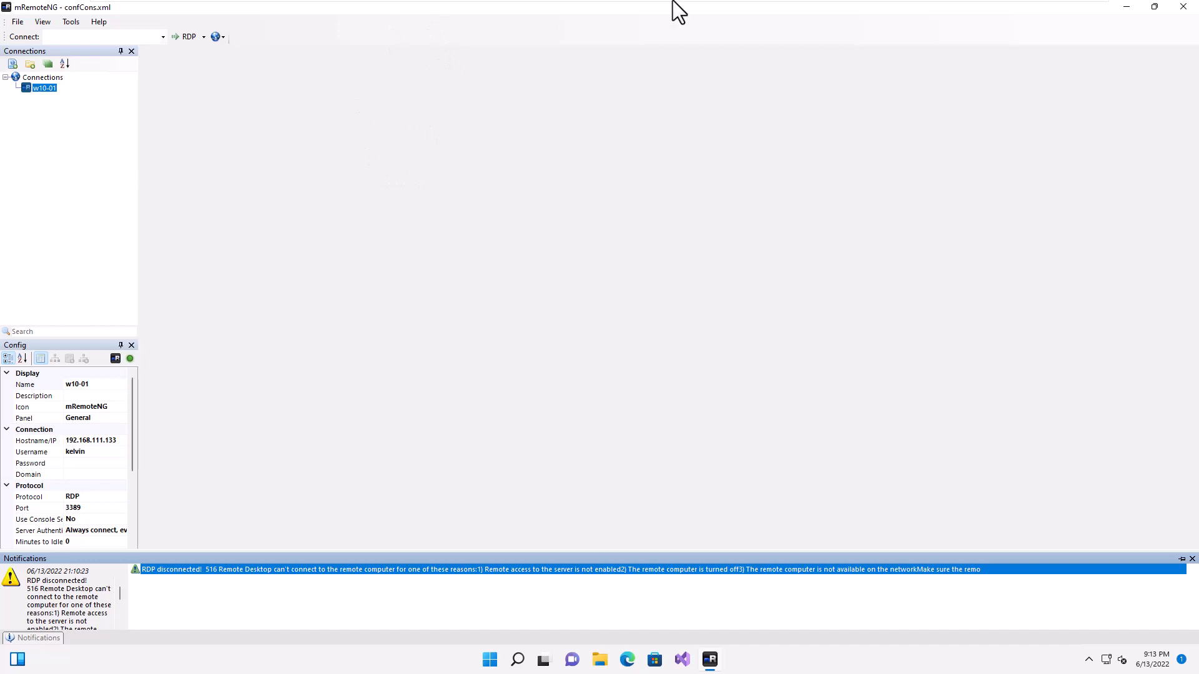
# Check the W10-01 virtual machine, return to W11-01 and try connecting to the saved w10-01 RDP connection
pyautogui.click(798, 8)
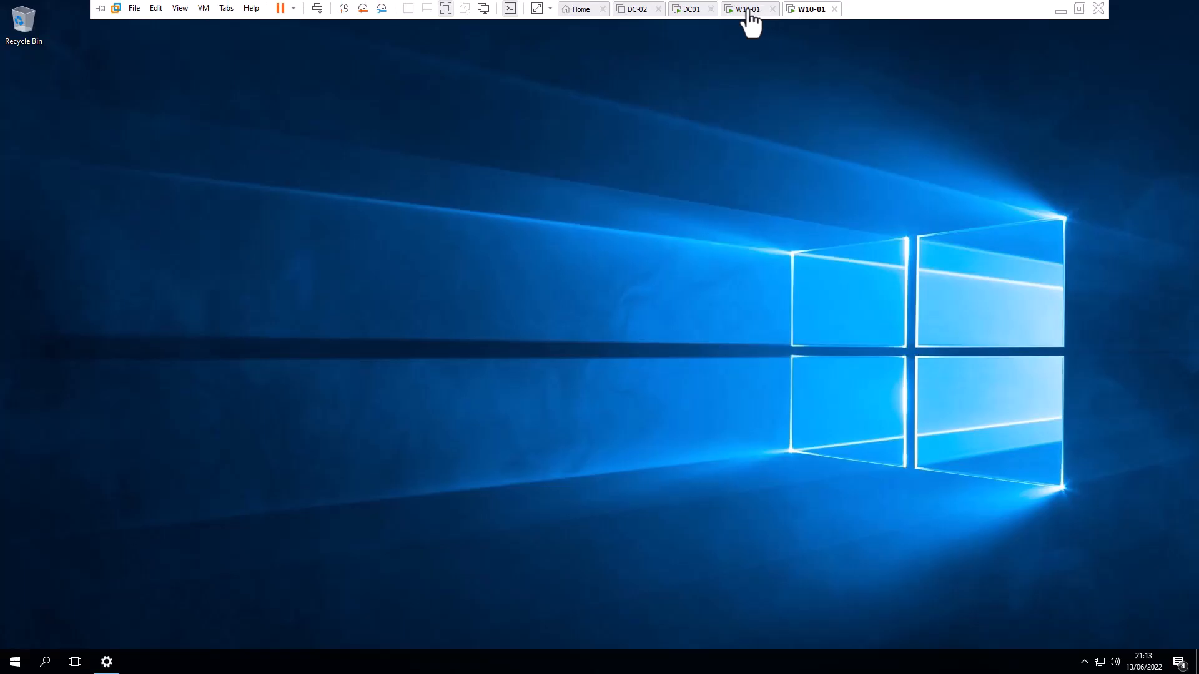
pyautogui.click(748, 10)
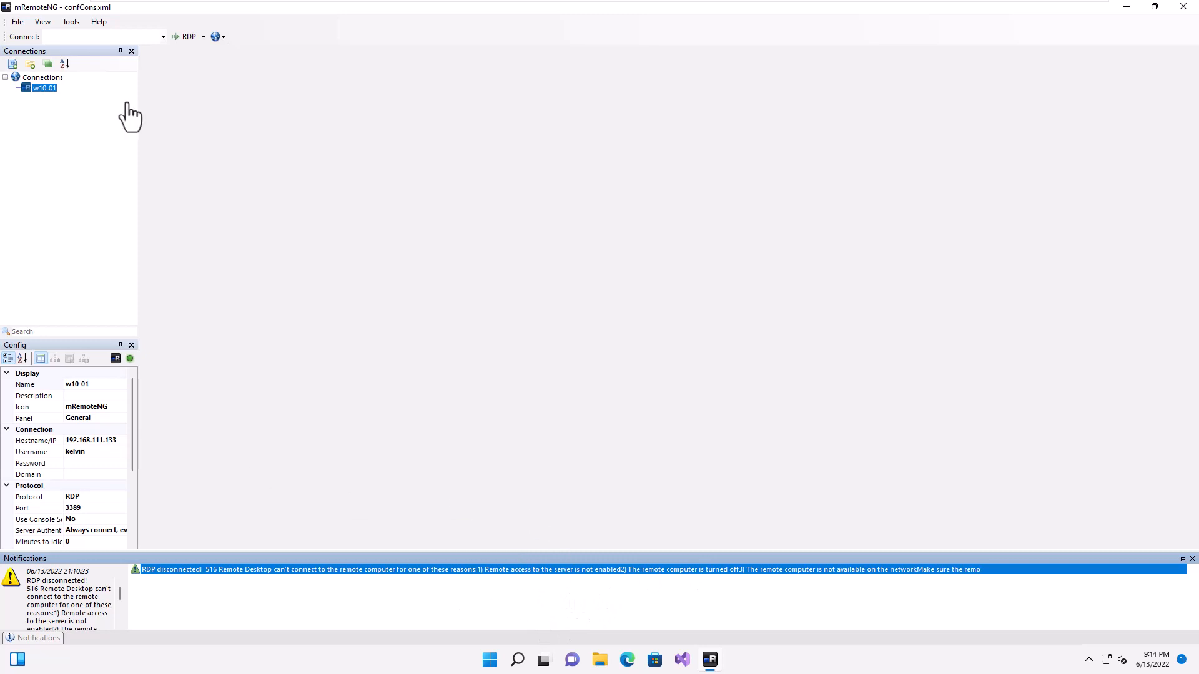
pyautogui.click(46, 89)
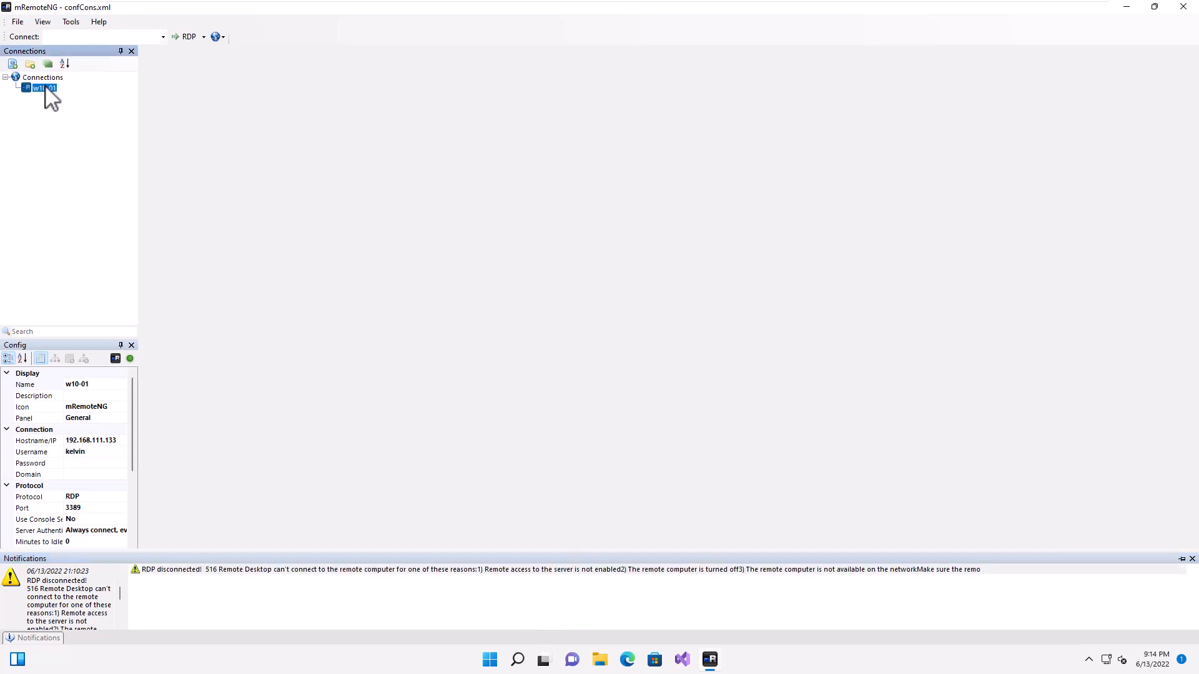
pyautogui.rightClick(45, 89)
pyautogui.click(78, 93)
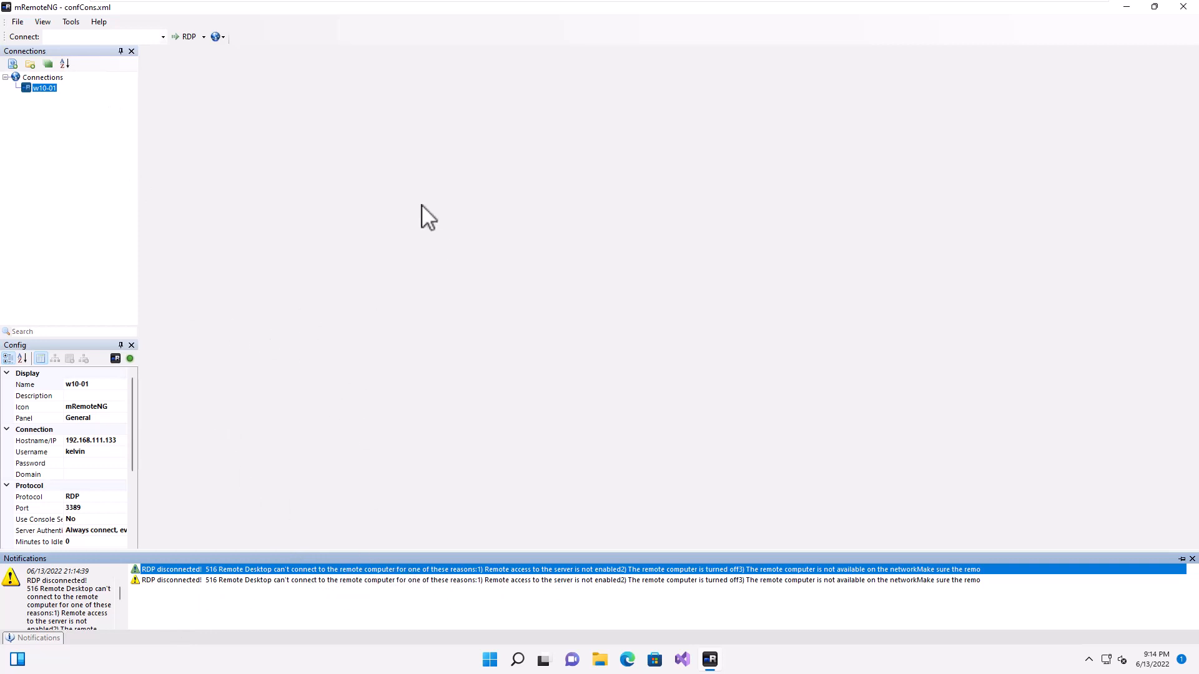
# Find Command Prompt by searching for cmd on W11-01 and bring its window to the front
pyautogui.click(490, 659)
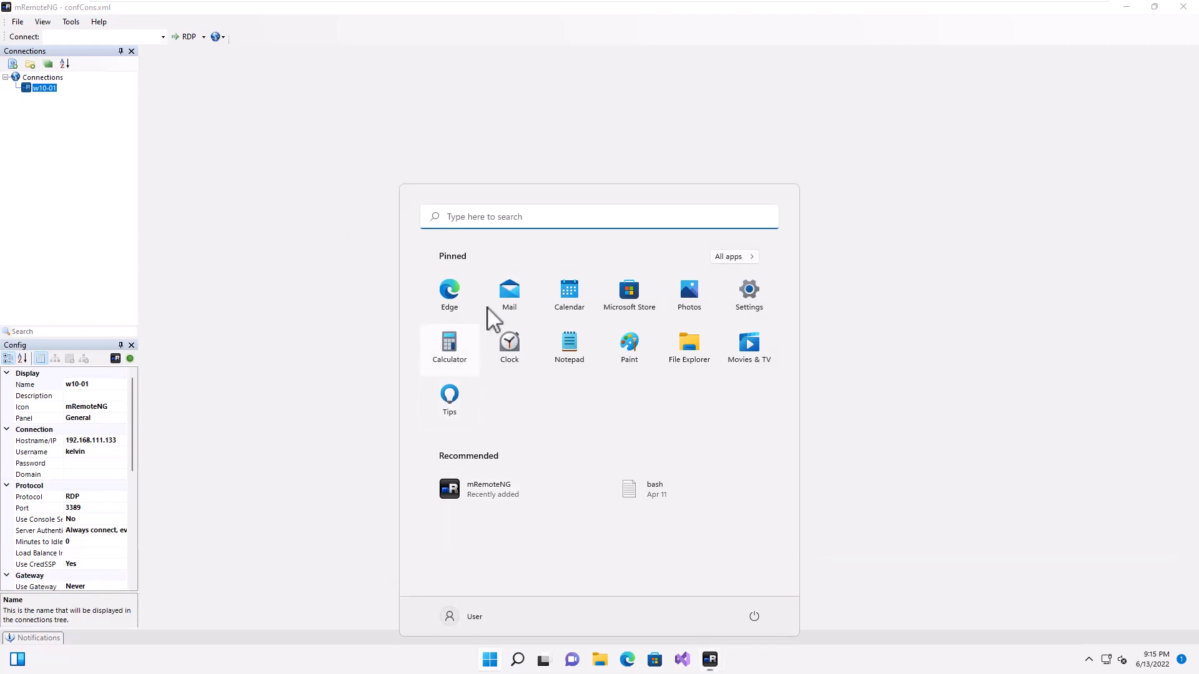
pyautogui.click(488, 218)
pyautogui.write('cmd')
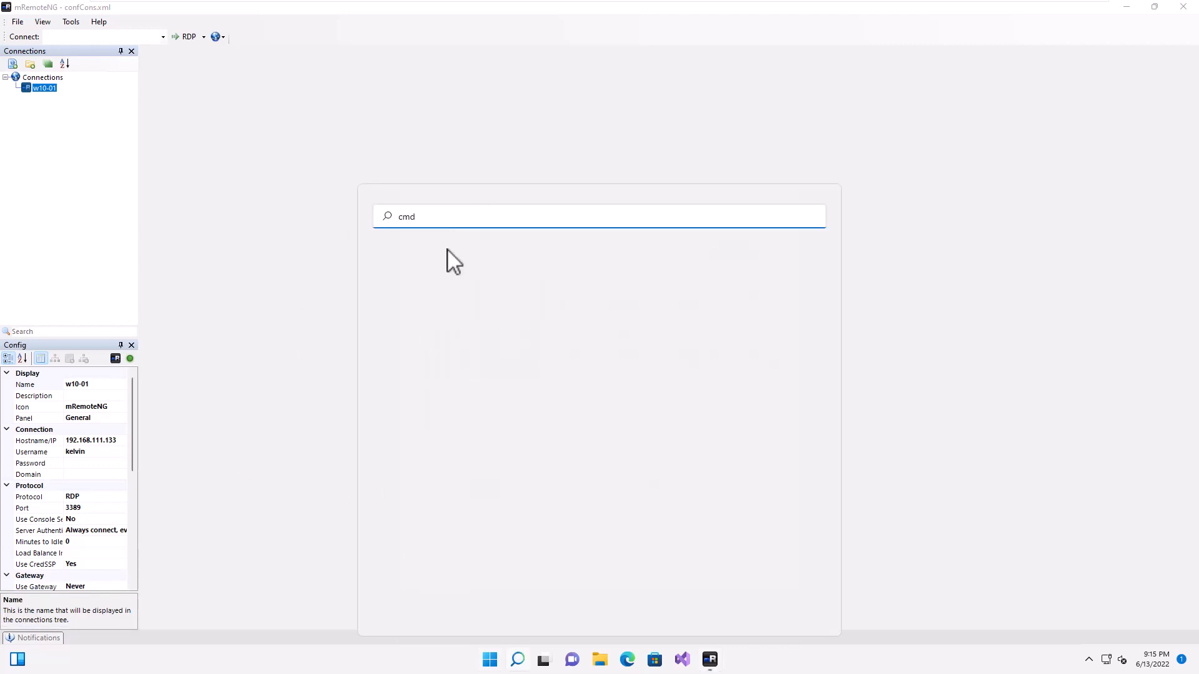
pyautogui.click(430, 313)
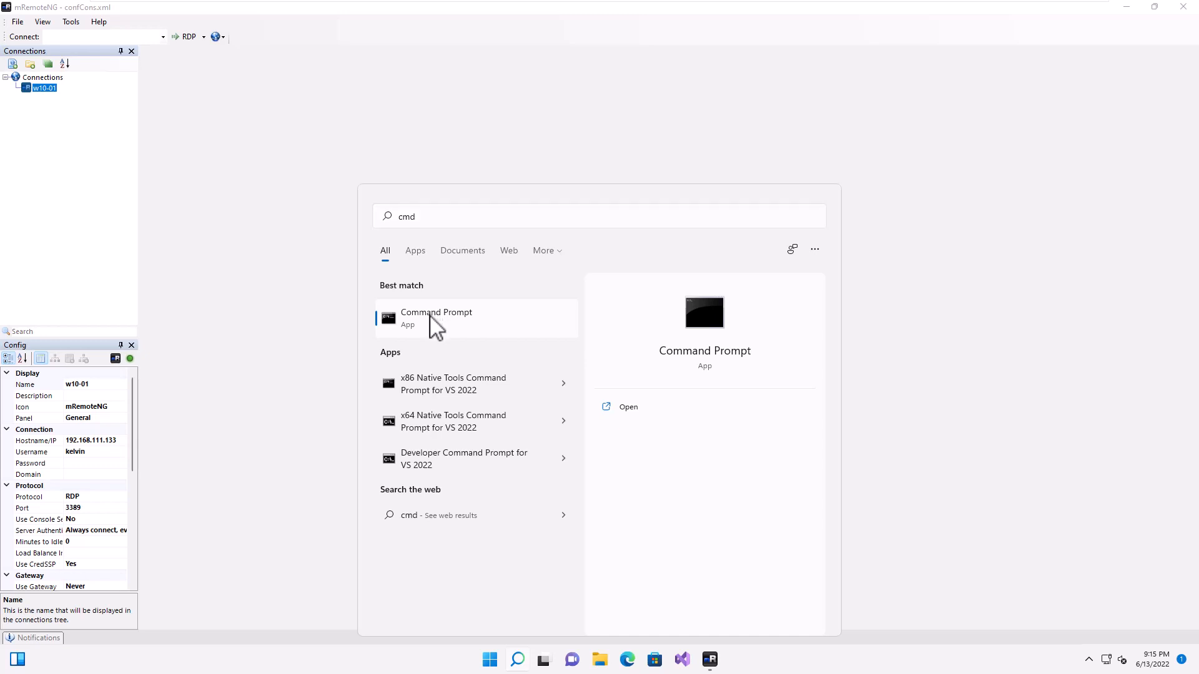
pyautogui.click(566, 115)
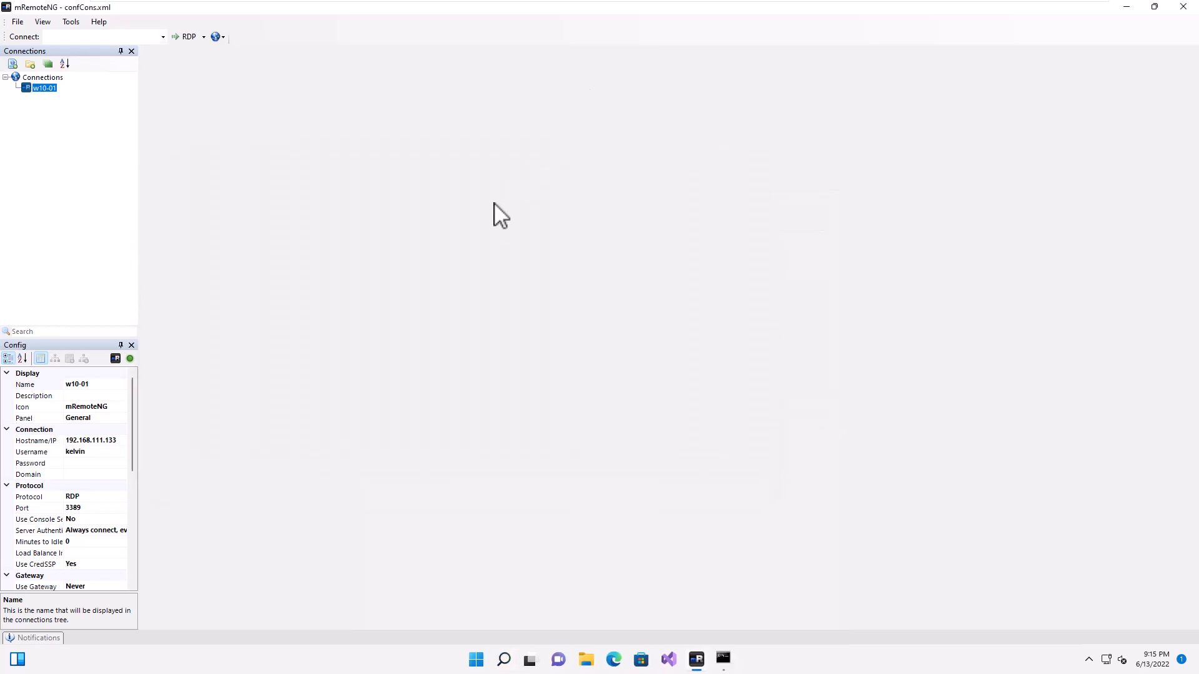
pyautogui.click(724, 661)
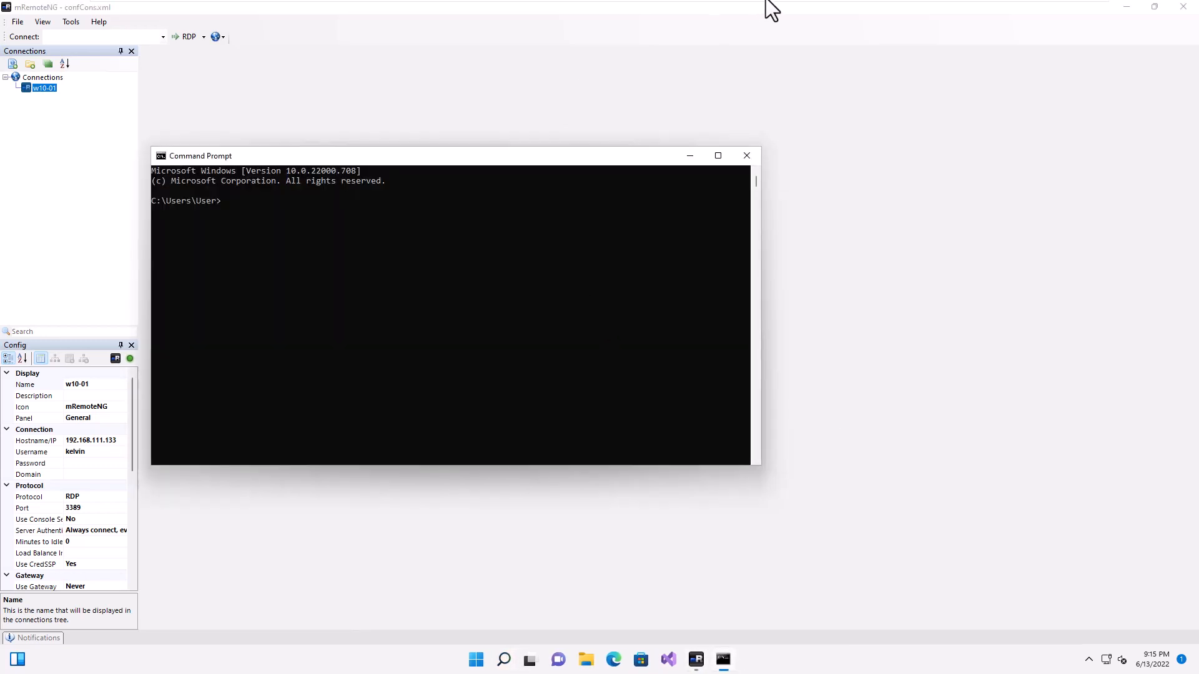
# Switch to the W10-01 virtual machine, look up its IP configuration in a command prompt and copy the IPv4 address
pyautogui.click(808, 9)
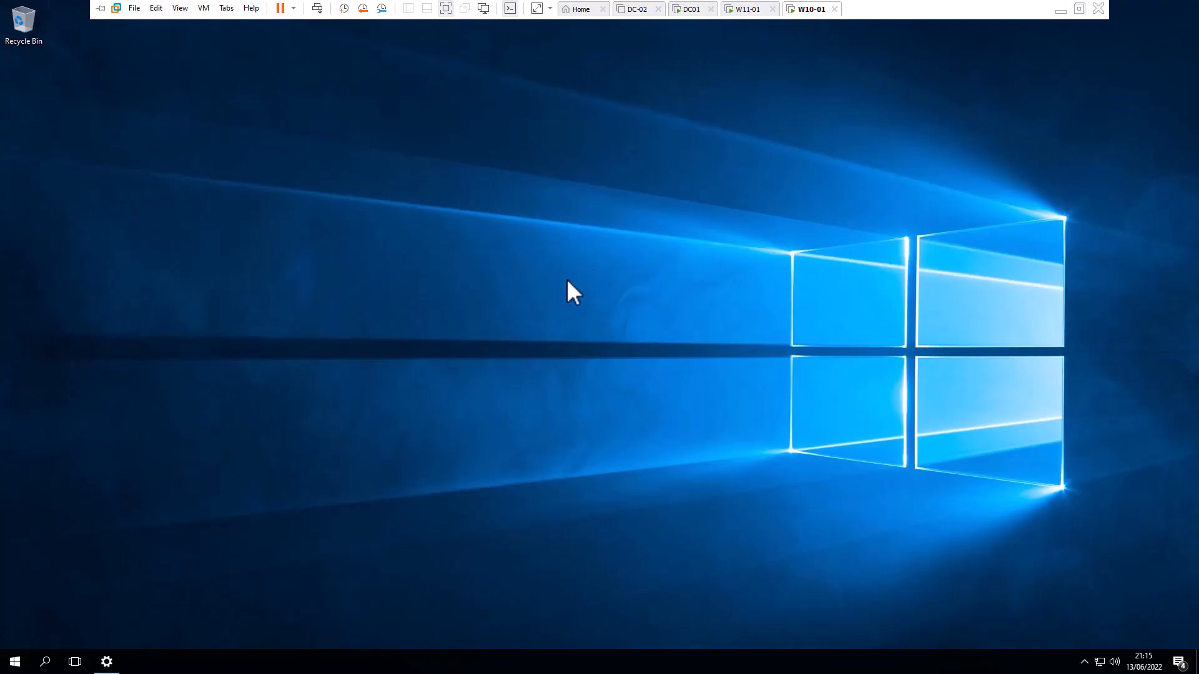
pyautogui.press('super+r')
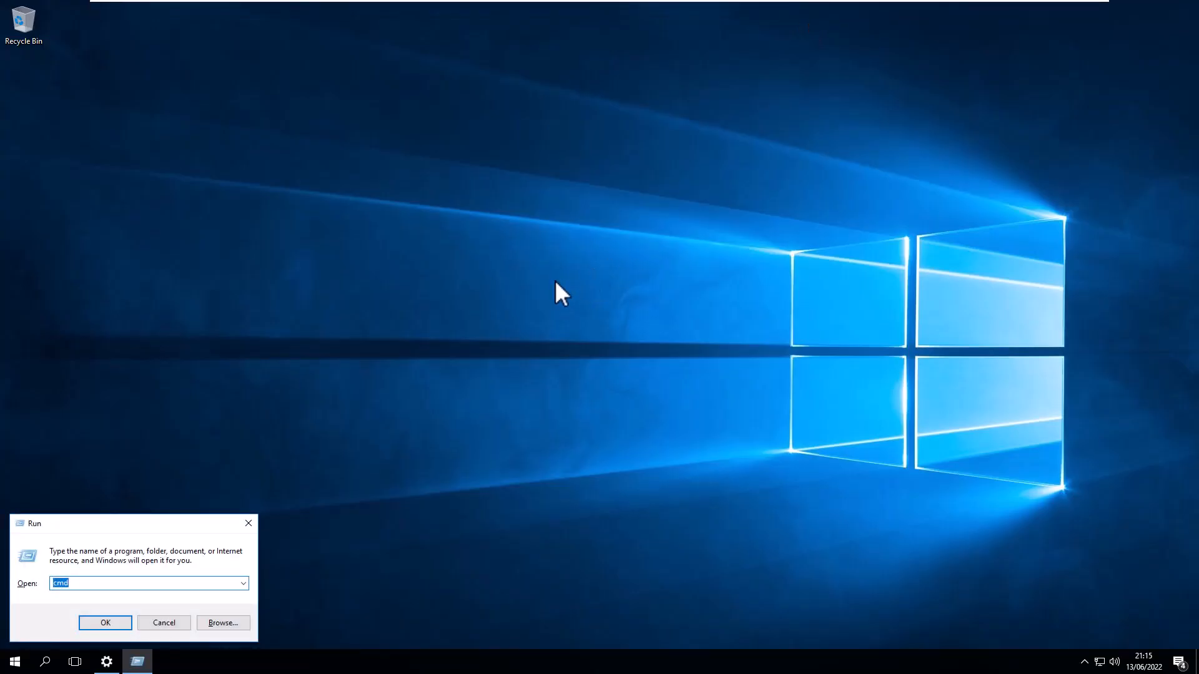
pyautogui.press('Return')
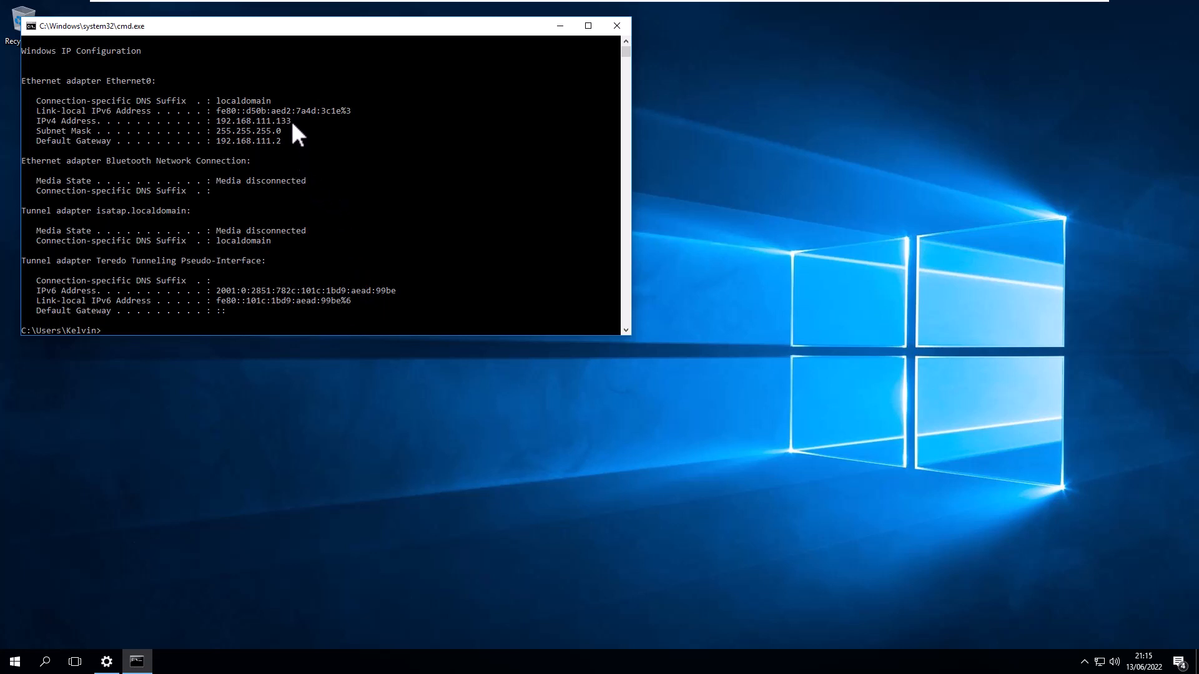
pyautogui.moveTo(292, 122); pyautogui.dragTo(231, 122)
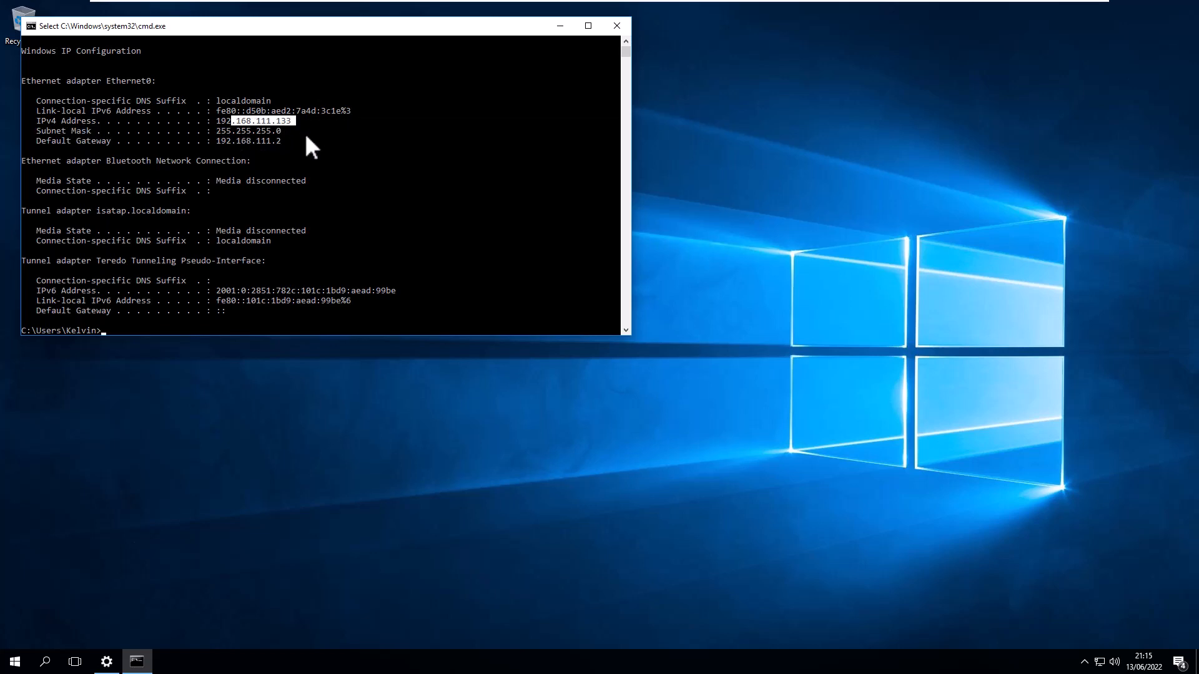
pyautogui.hotkey('ctrl', 'c')
# Return to the W11-01 virtual machine and ping 192.168.111.133 from its Command Prompt
pyautogui.click(746, 9)
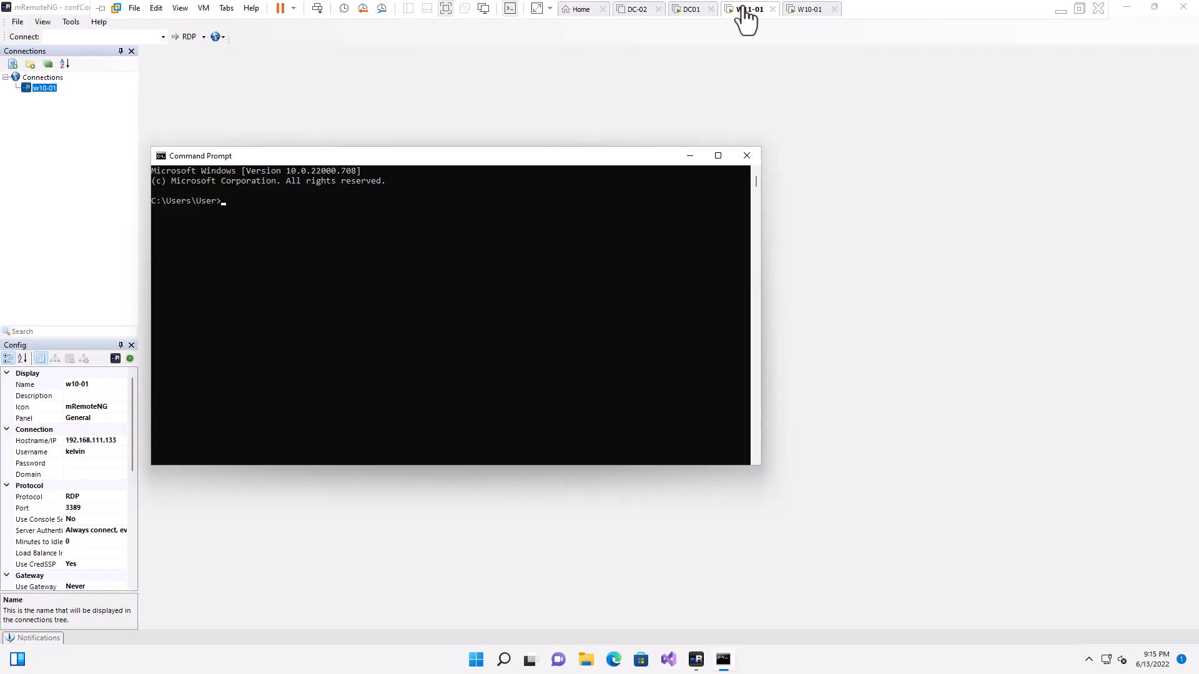
pyautogui.write('ping 1')
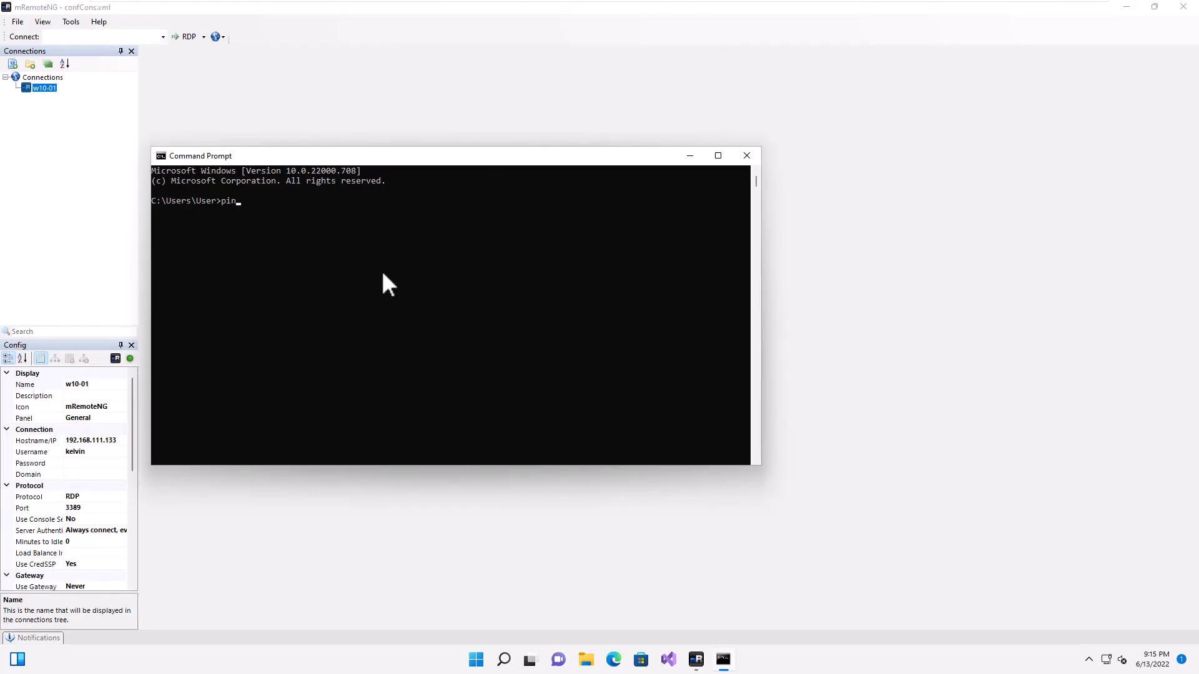
pyautogui.write('92.168.')
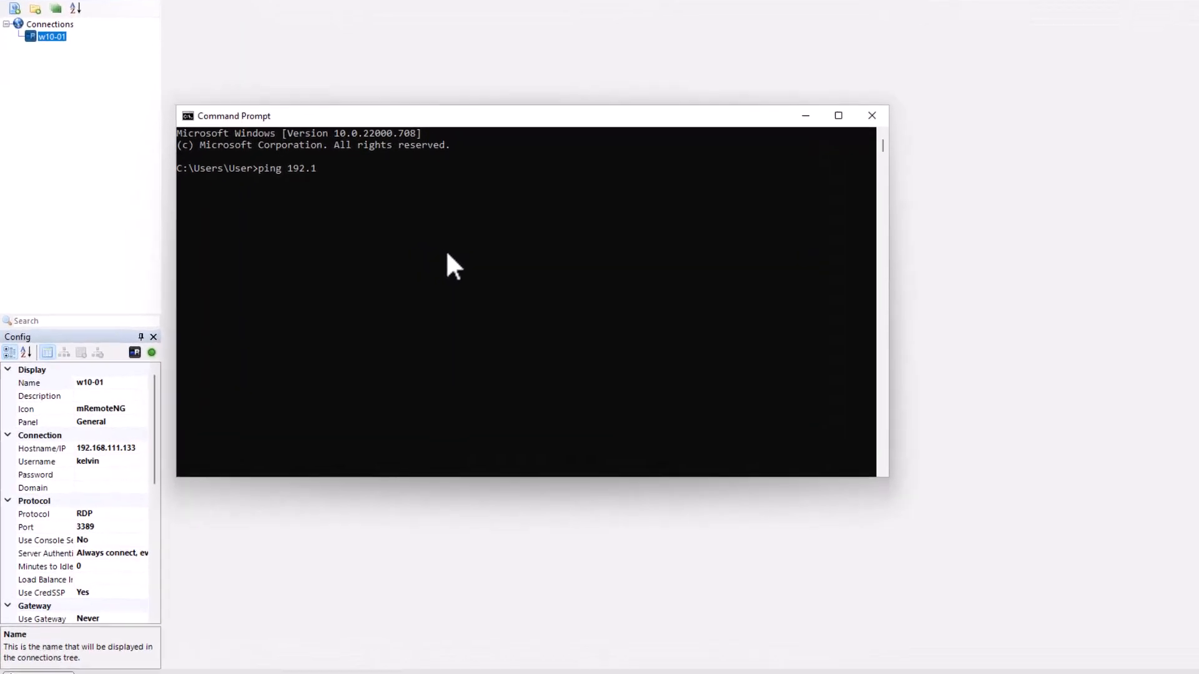
pyautogui.write('111.')
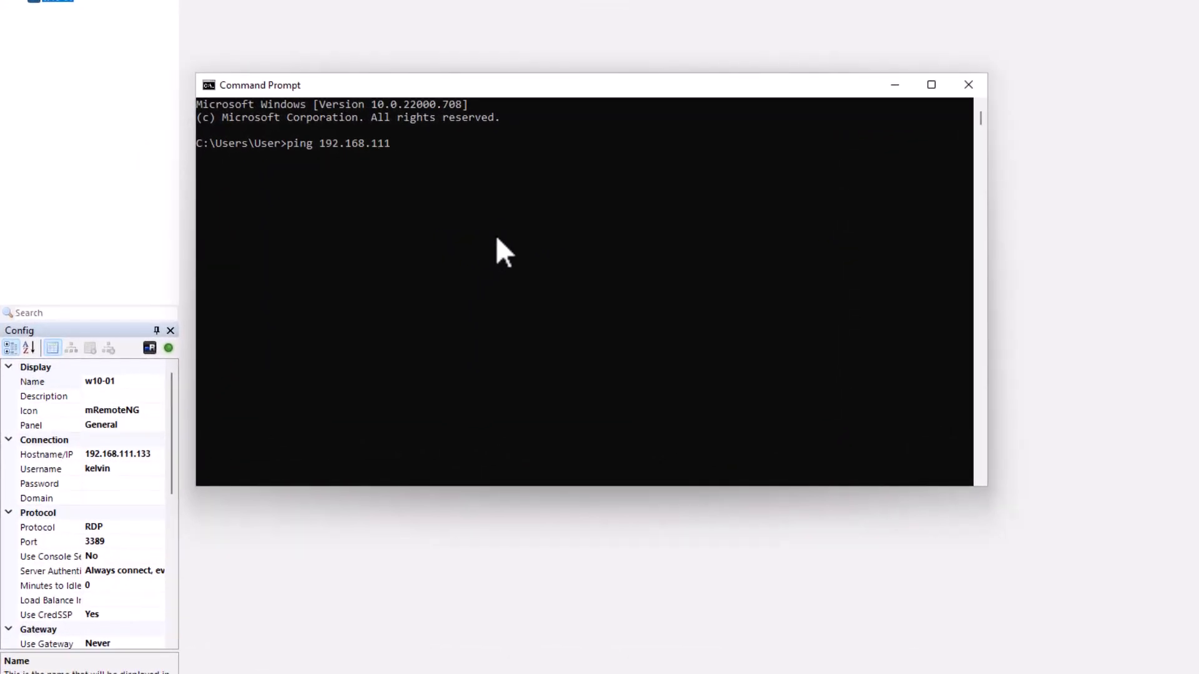
pyautogui.write('133')
pyautogui.press('Return')
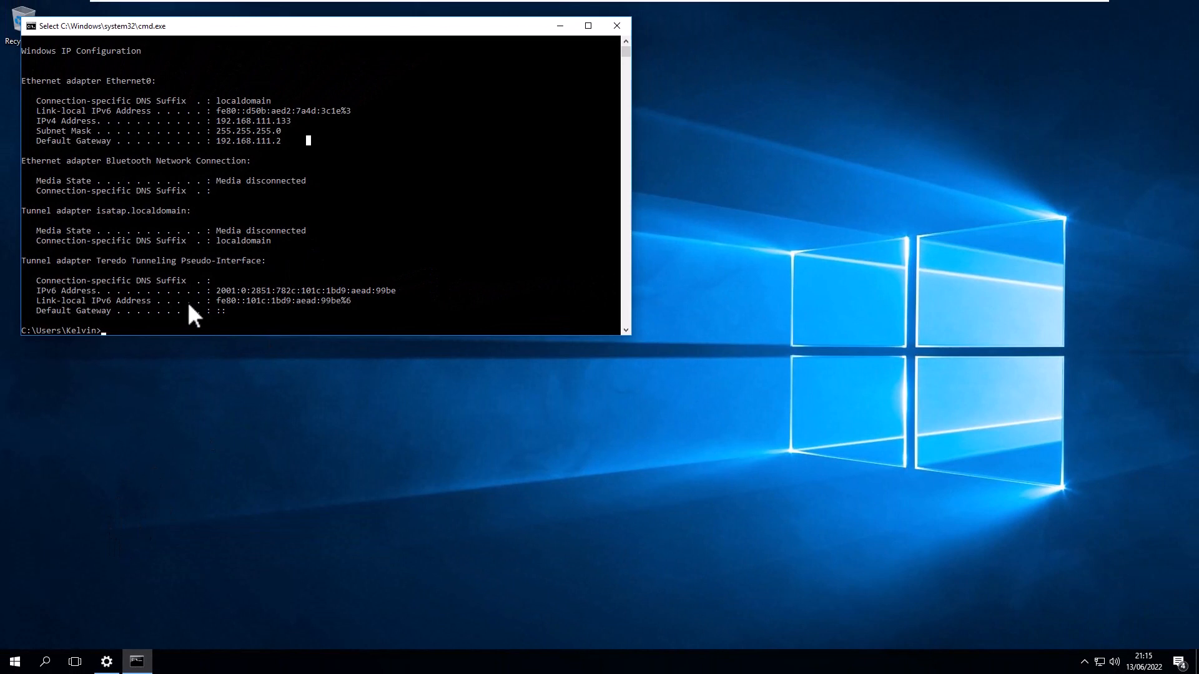
# On W10-01, launch Control Panel from the command prompt with the control command and open the System page
pyautogui.press('Escape')
pyautogui.write('control')
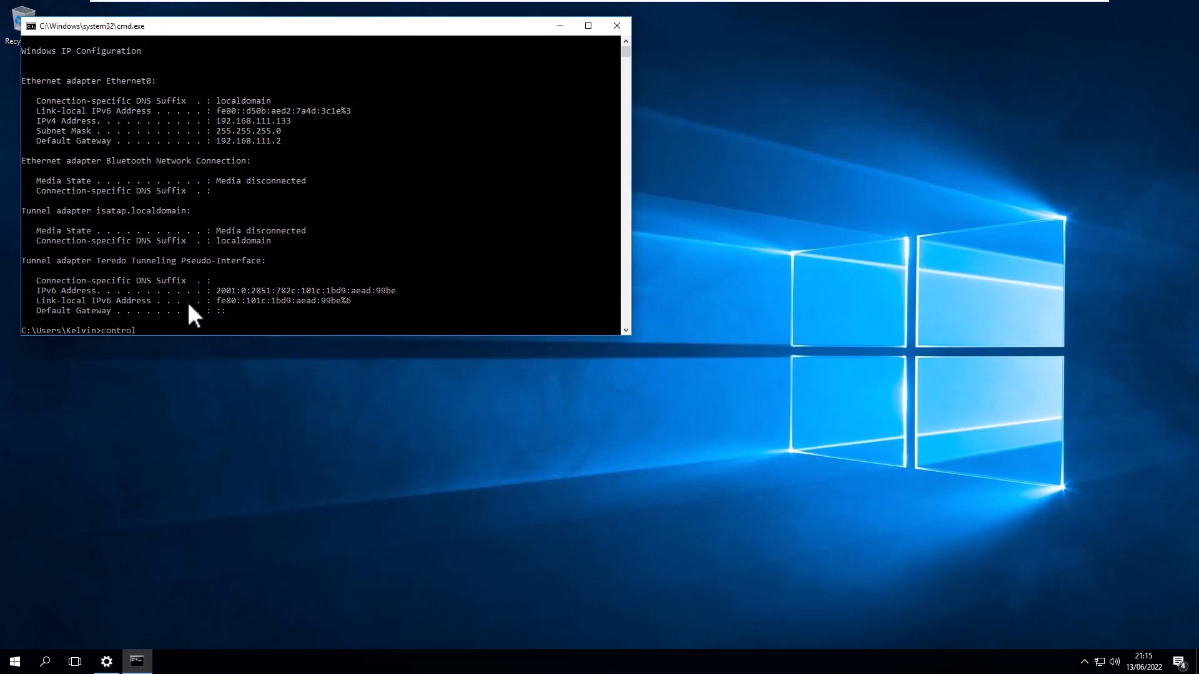
pyautogui.press('Return')
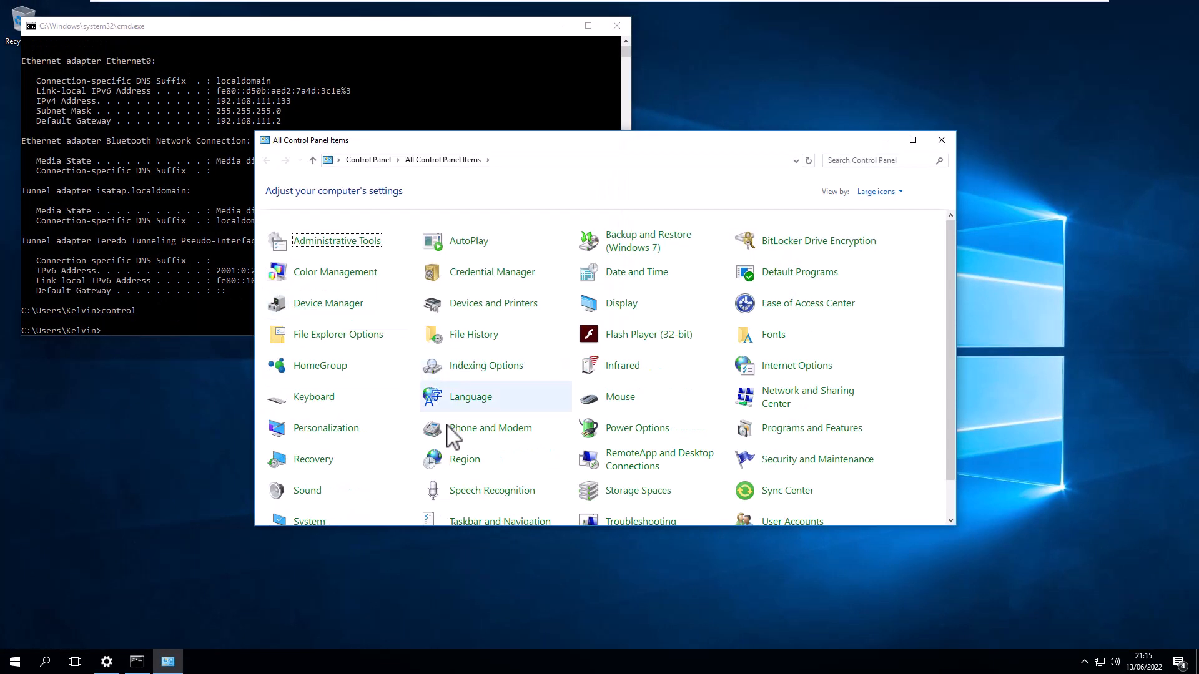
pyautogui.click(350, 517)
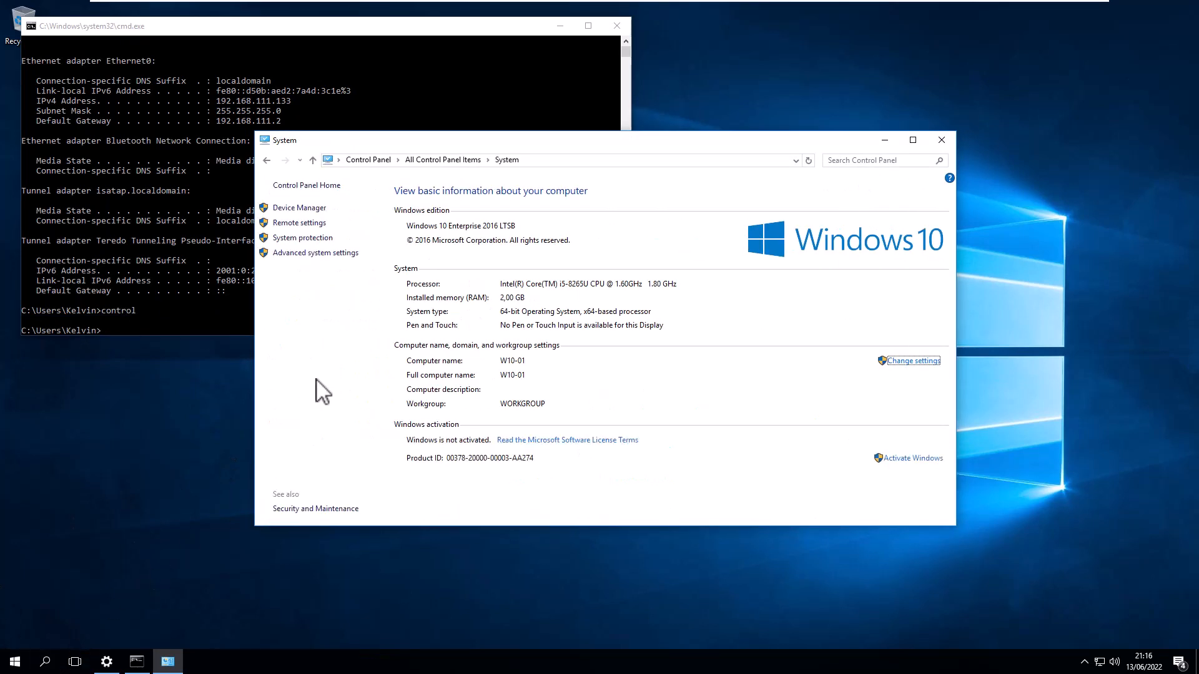
# Allow remote connections to this computer in the Remote Desktop settings of System Properties, then apply and close the dialog
pyautogui.click(343, 254)
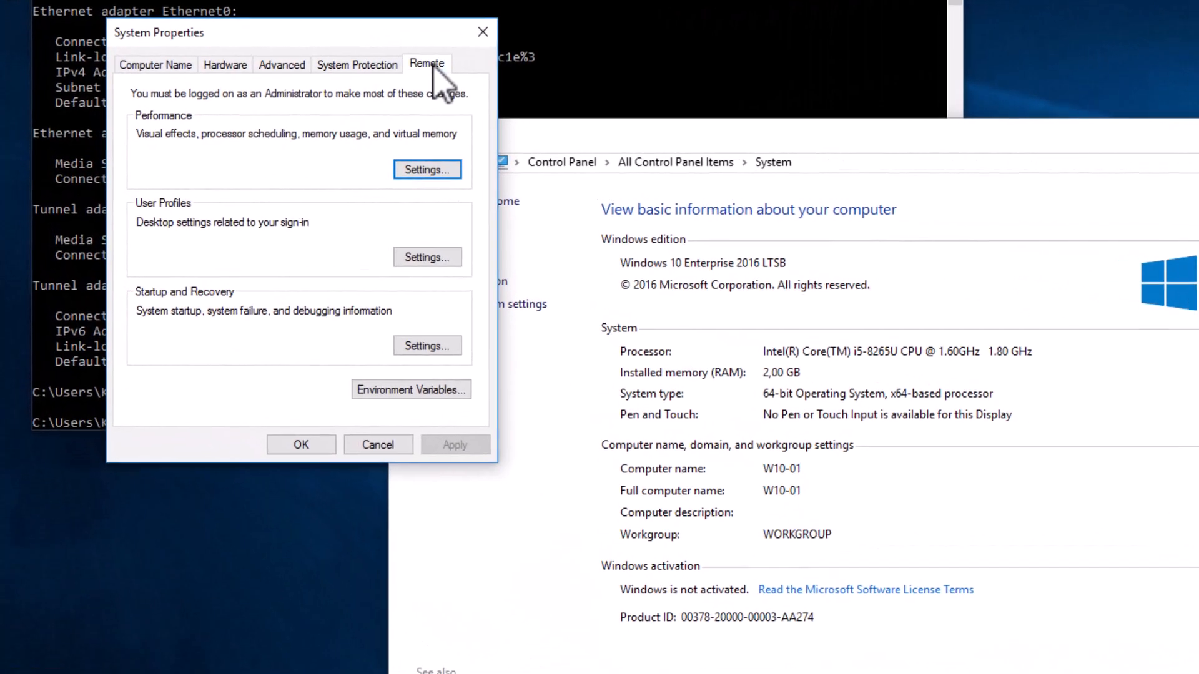
pyautogui.click(431, 64)
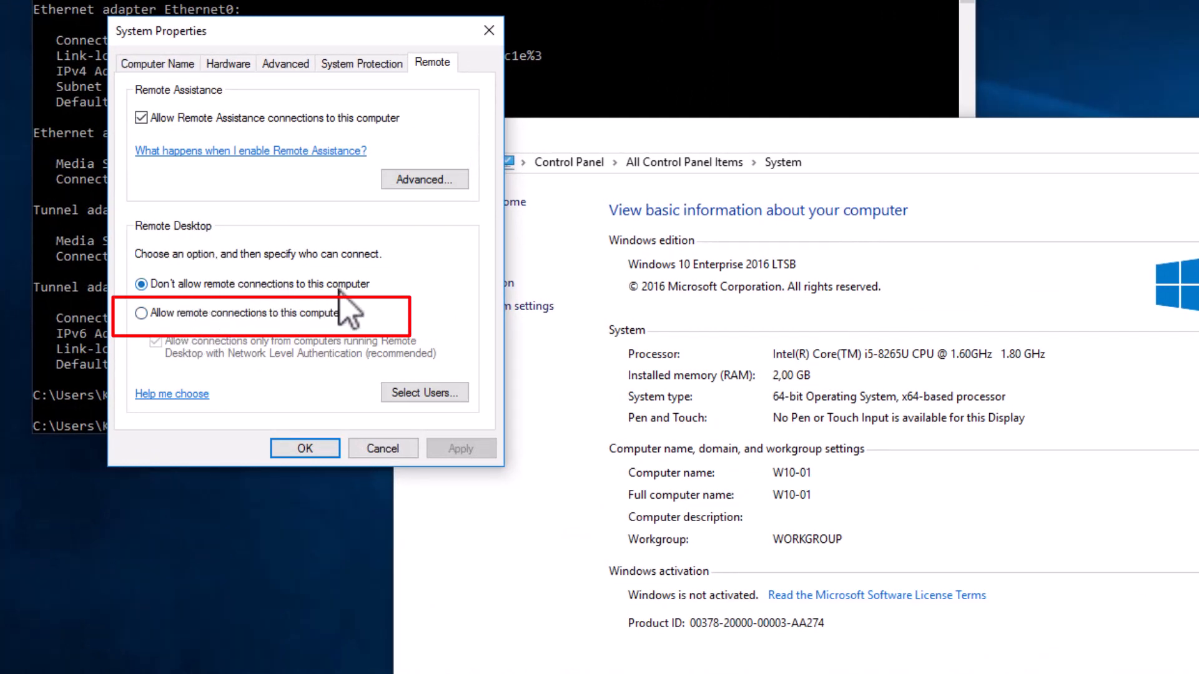
pyautogui.click(185, 315)
pyautogui.click(443, 451)
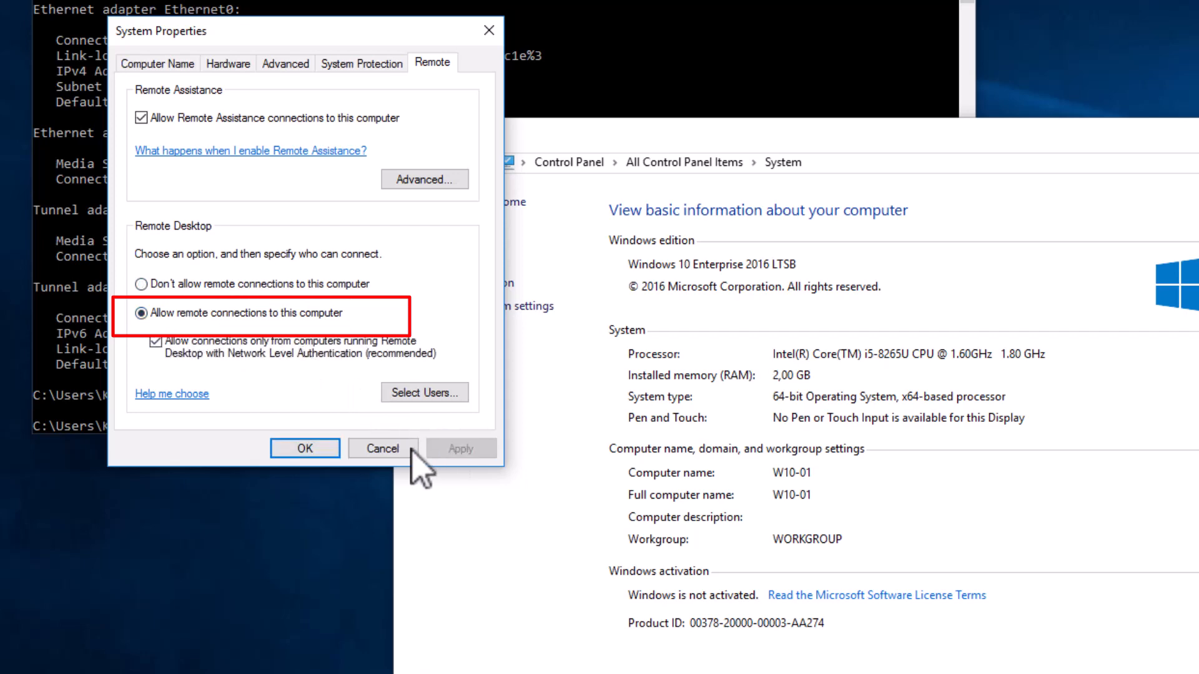
pyautogui.click(315, 445)
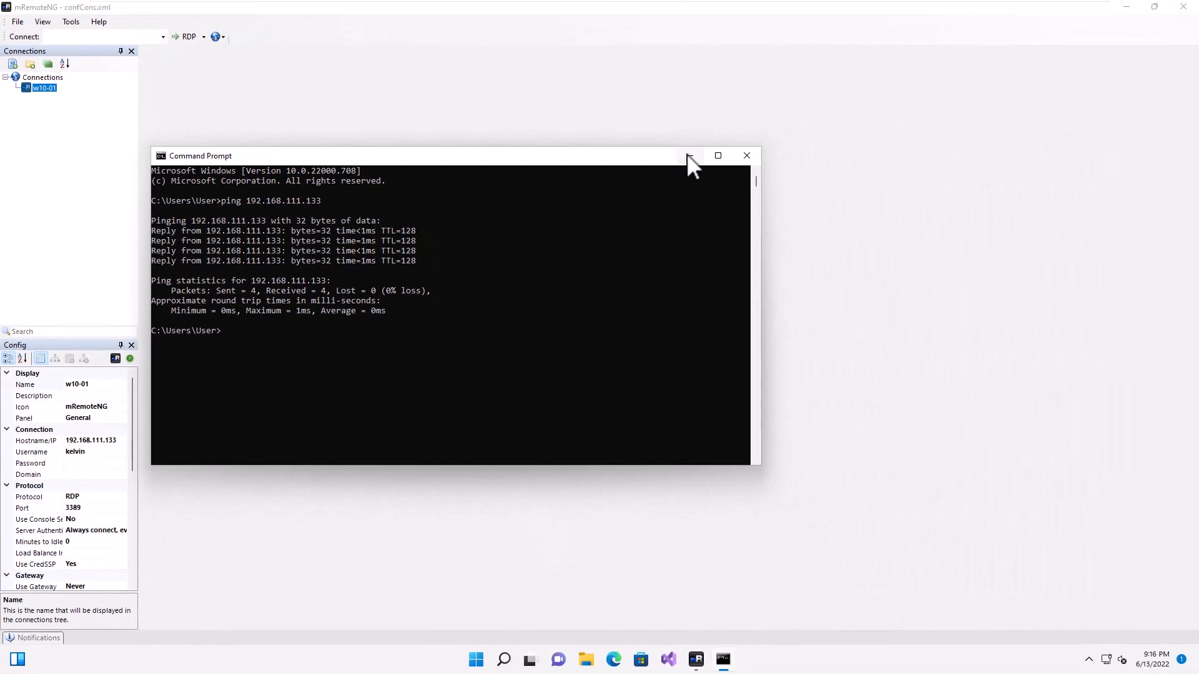
# On W11-01, minimize Command Prompt and connect to the w10-01 connection, entering the account password in the credentials prompt
pyautogui.click(689, 157)
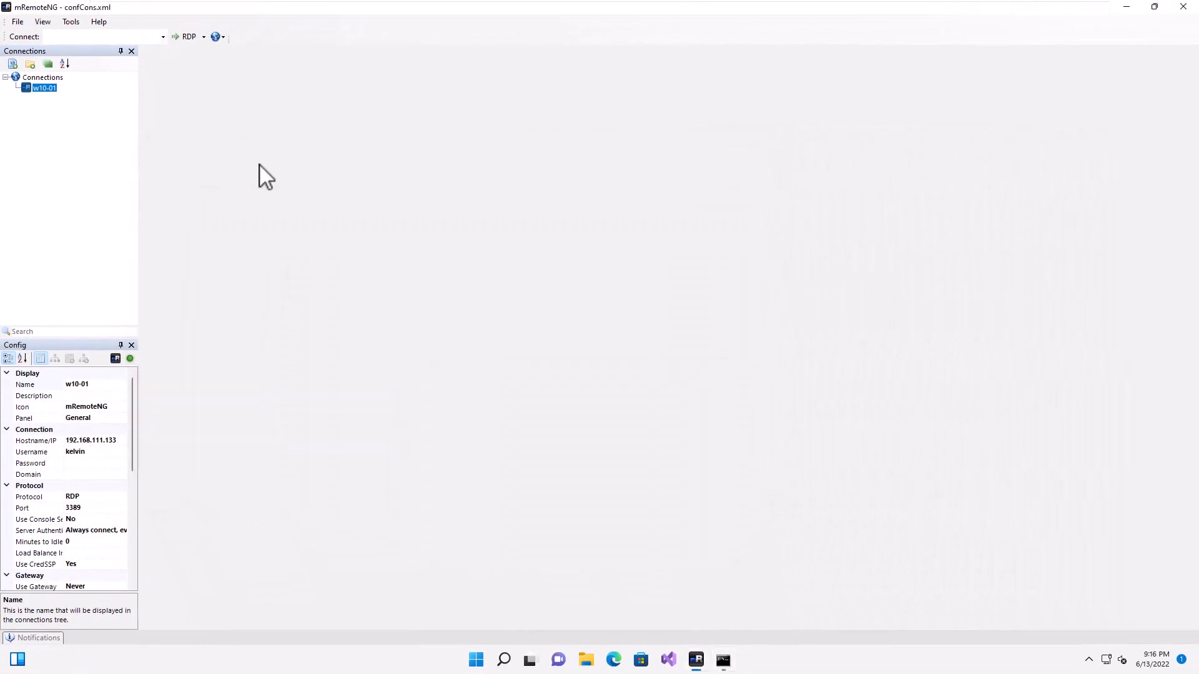
pyautogui.rightClick(49, 91)
pyautogui.click(85, 98)
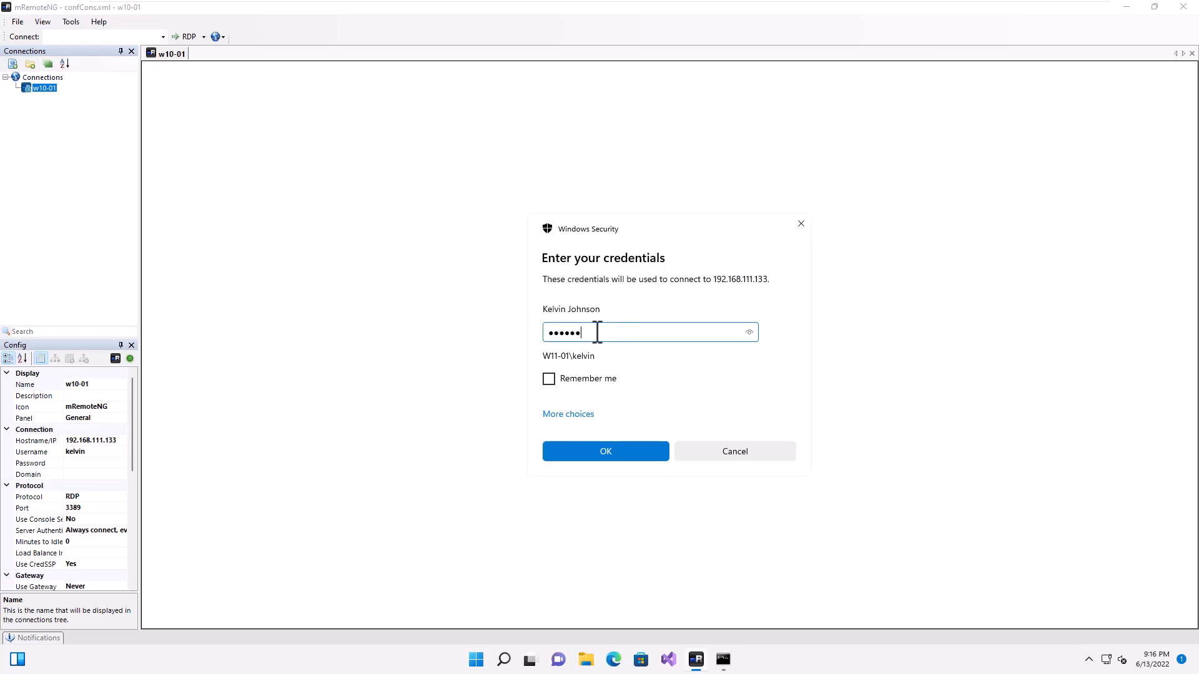
pyautogui.press('Return')
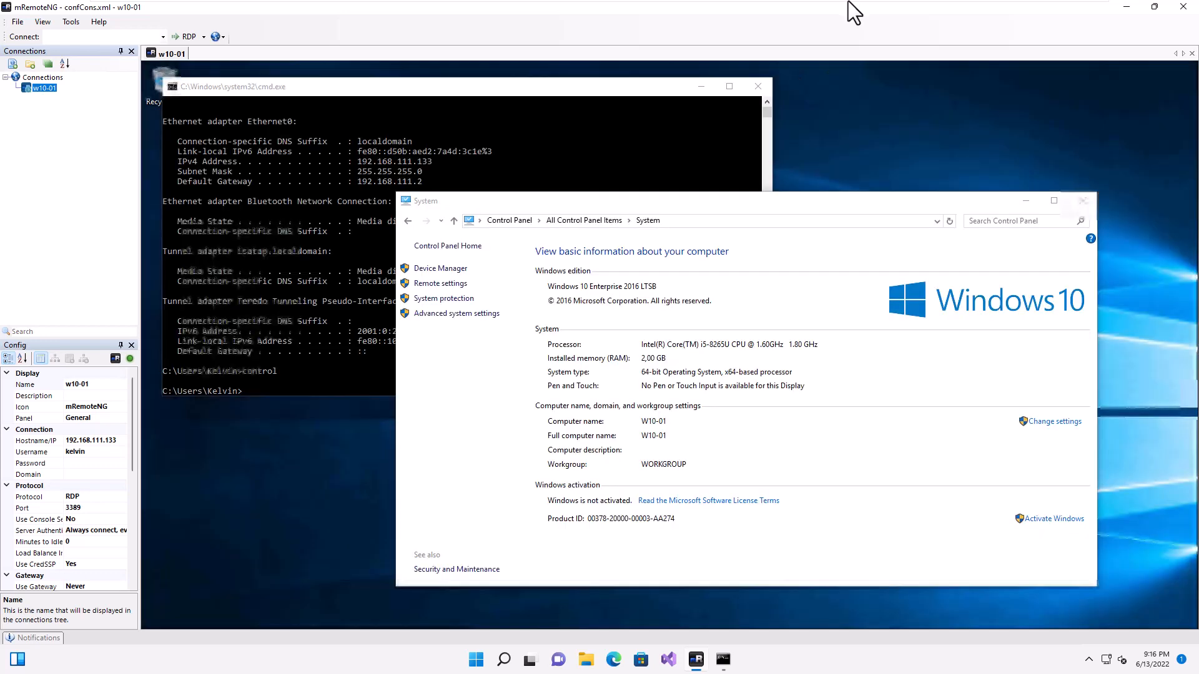
# Check the W10-01 virtual machine's local screen during the remote session, then return to W11-01
pyautogui.moveTo(848, 2)
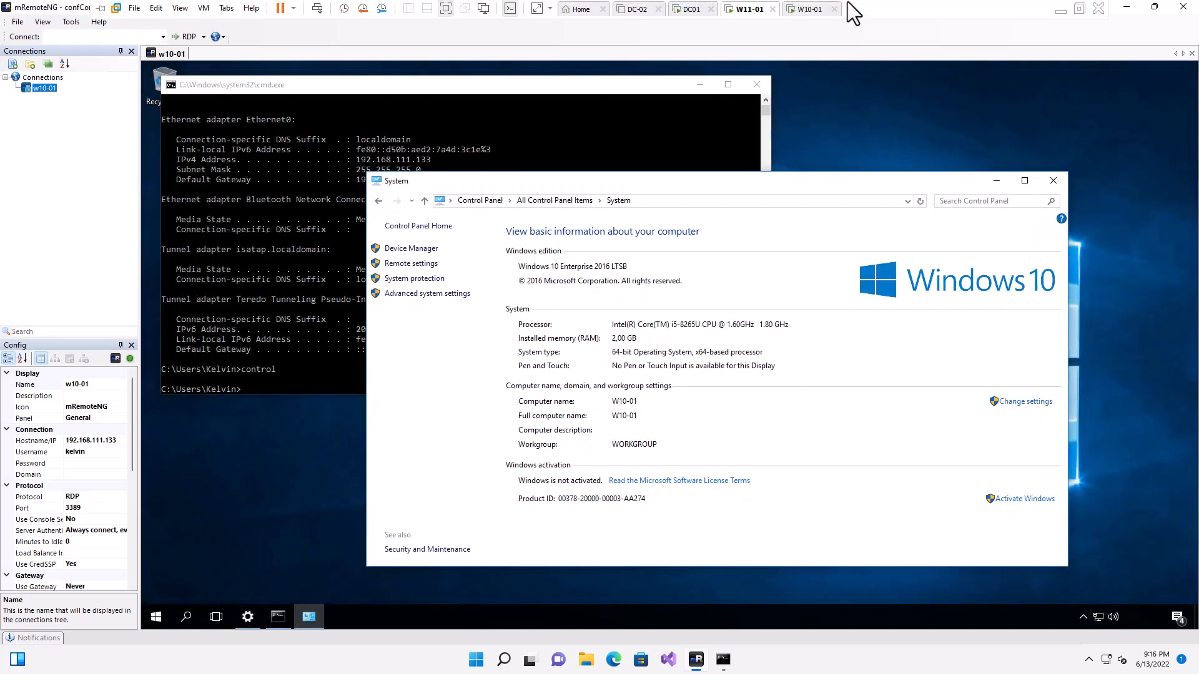
pyautogui.click(815, 10)
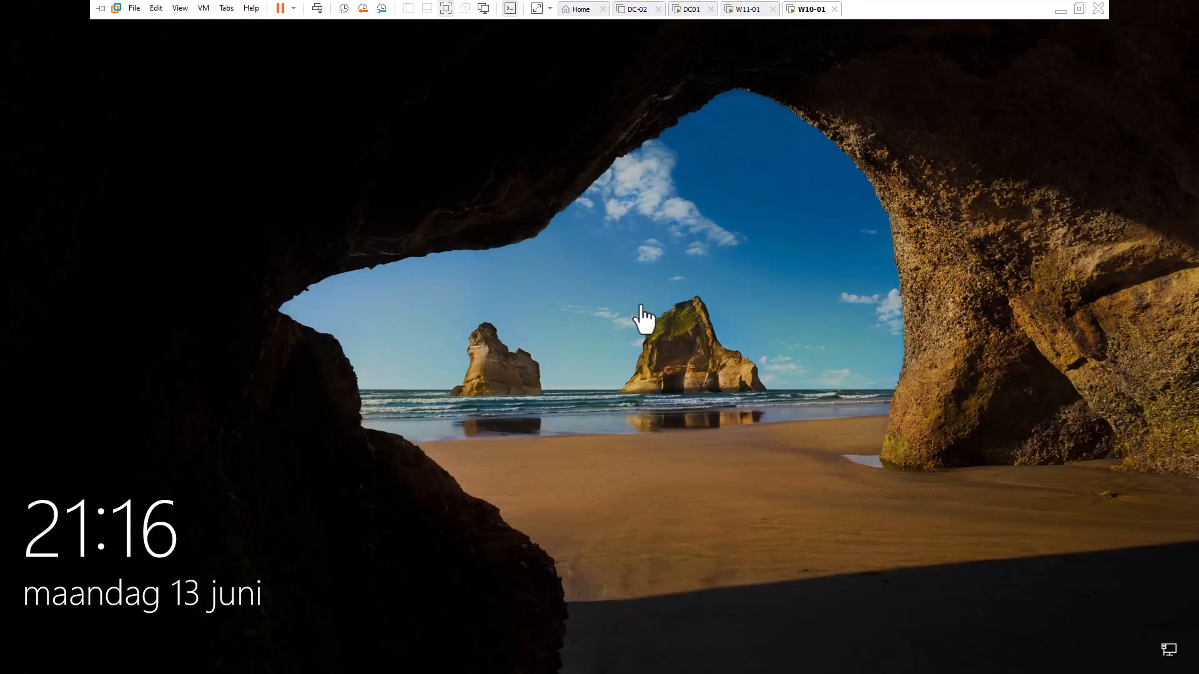
pyautogui.click(749, 9)
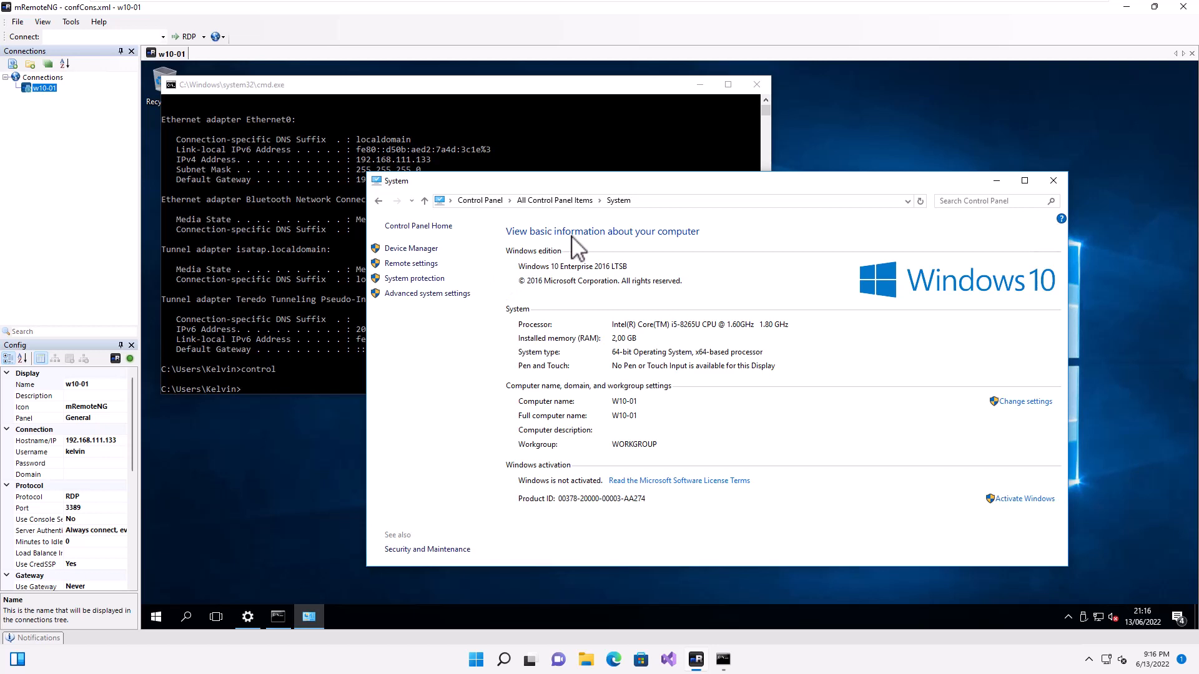
# Inside the w10-01 remote session, open the Remote Desktop options in System Properties for review
pyautogui.click(456, 297)
pyautogui.click(438, 174)
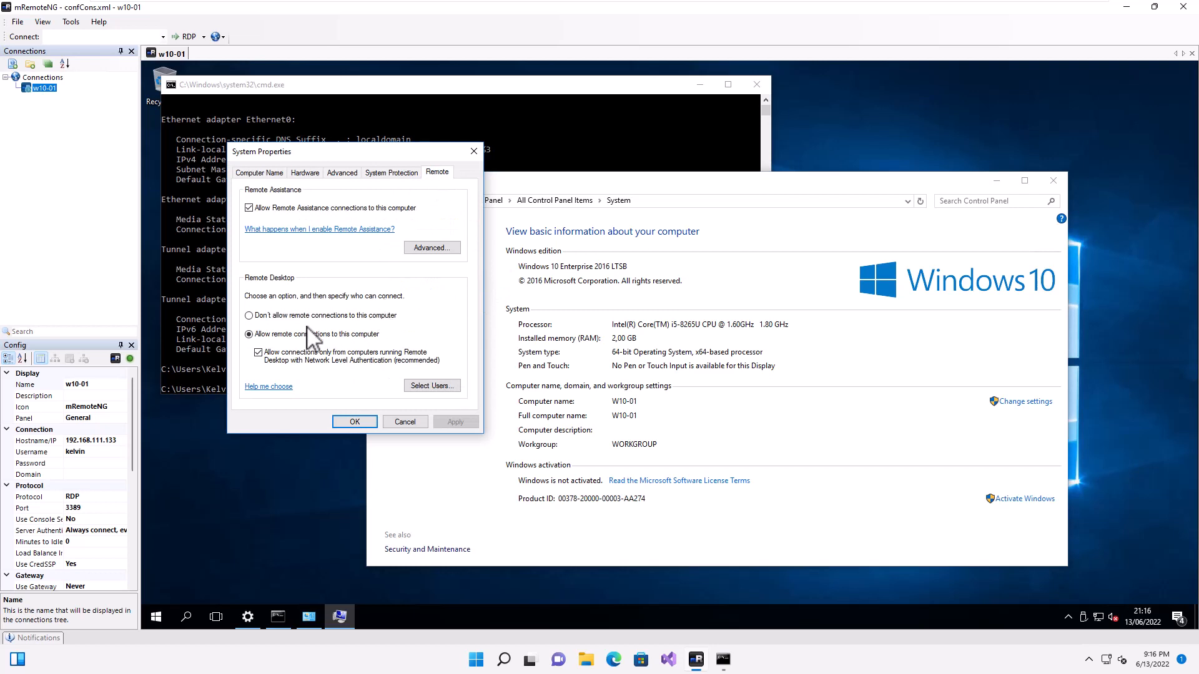